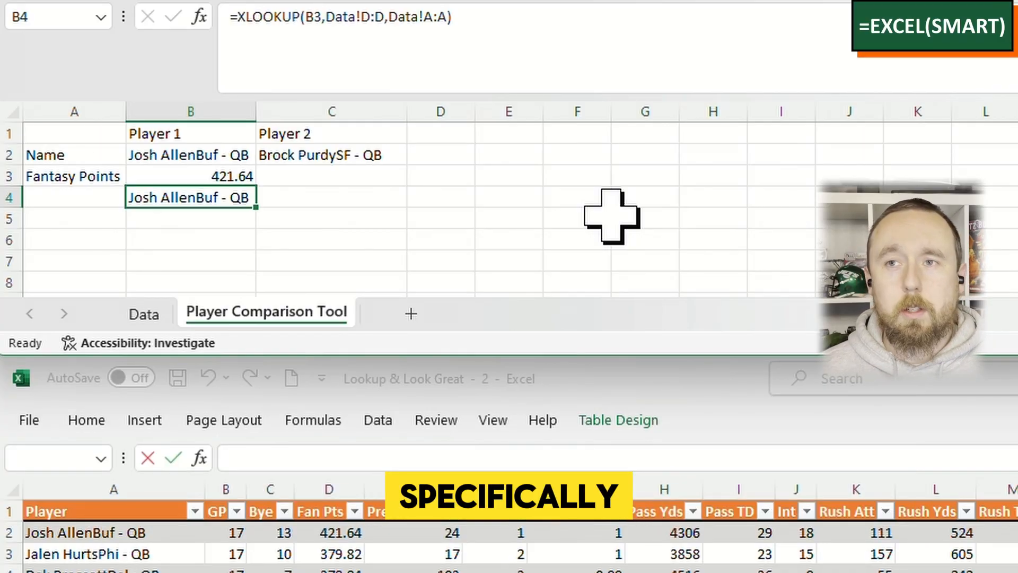
- Delete the reverse XLOOKUP formula from cell B4 on the Player Comparison Tool sheet
key(Delete)
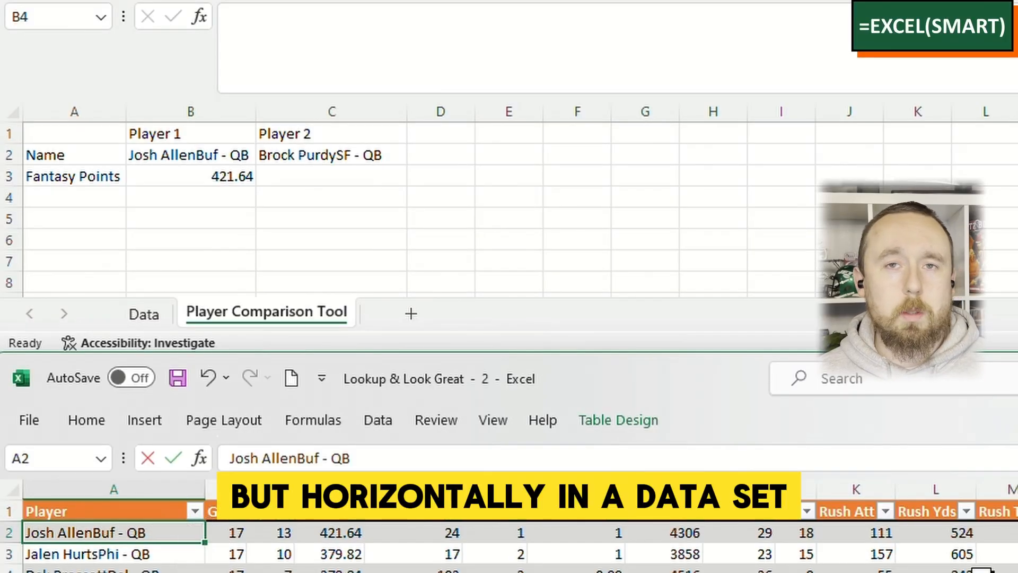
- Examine the Player 1 name, the Fantasy Points label and the XLOOKUP formula in B3 against the Data sheet's table
click(185, 155)
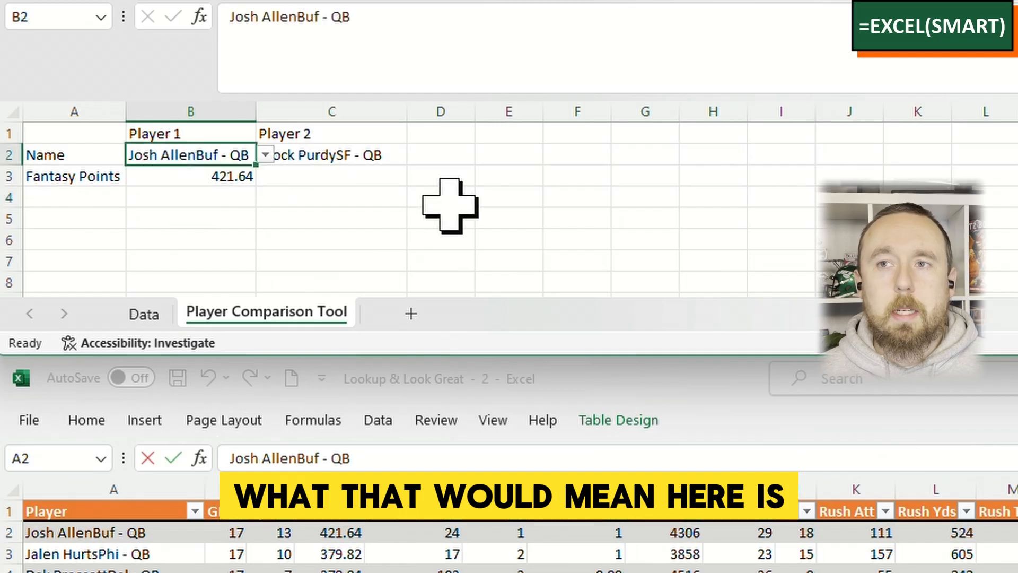
click(208, 177)
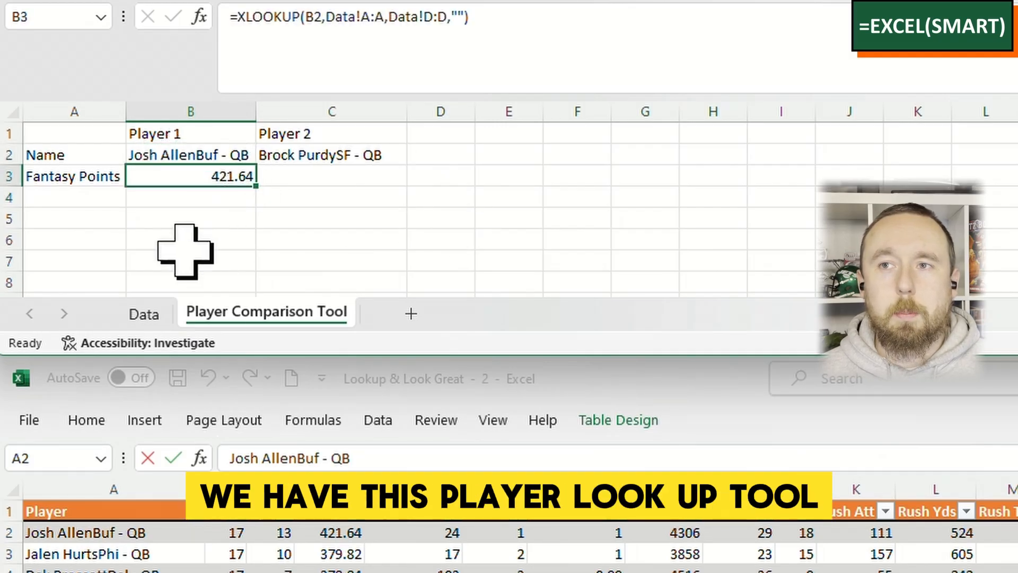
scroll(183, 246, up, 5)
scroll(237, 236, down, 1)
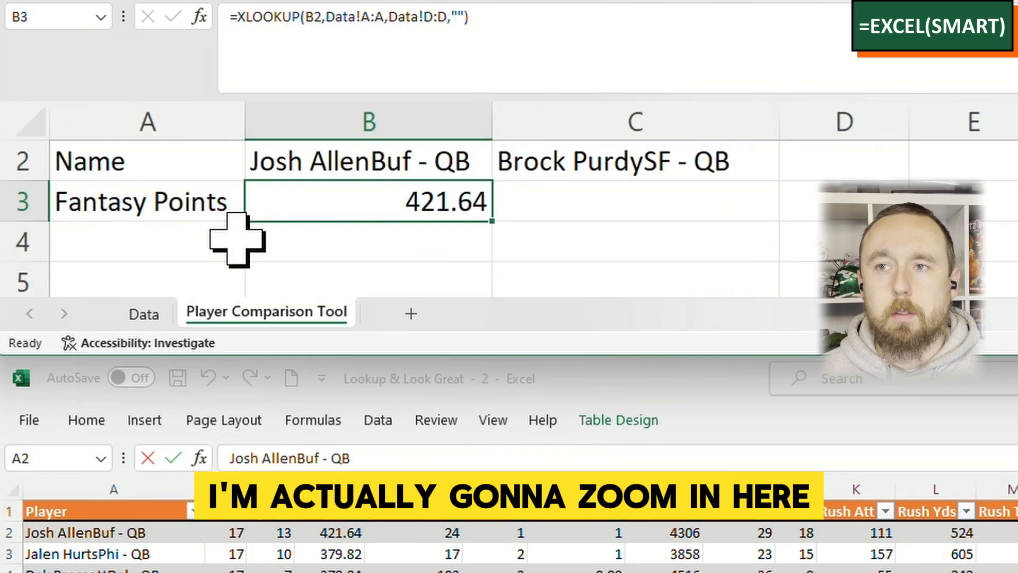
scroll(236, 236, up, 1)
scroll(237, 240, down, 2)
scroll(237, 240, down, 1)
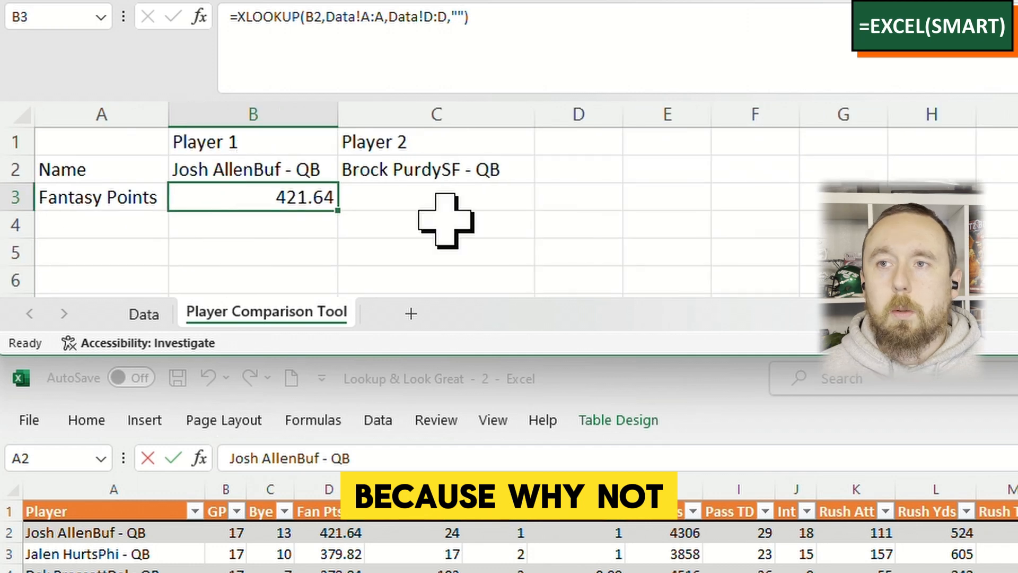
click(319, 167)
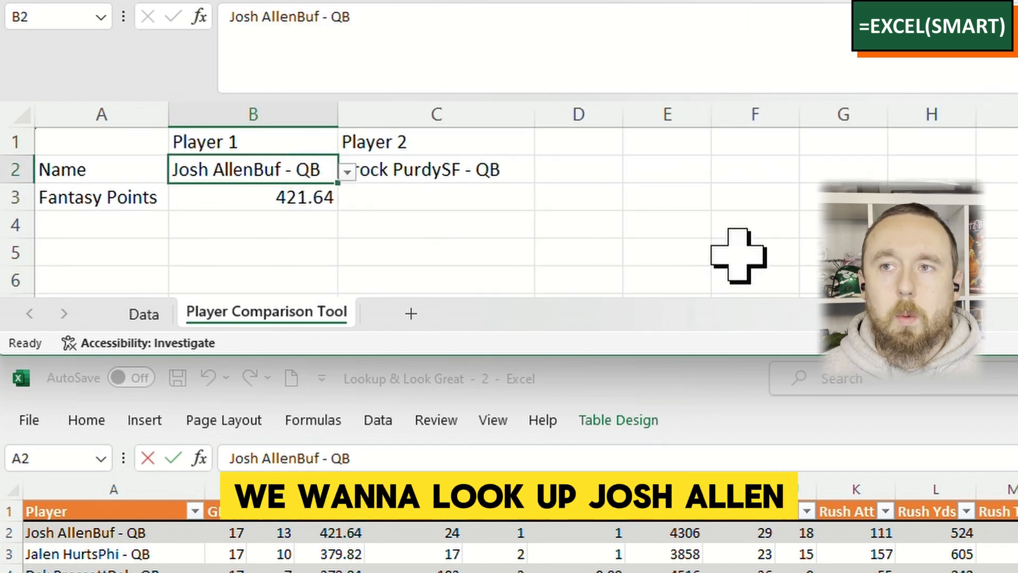
click(150, 206)
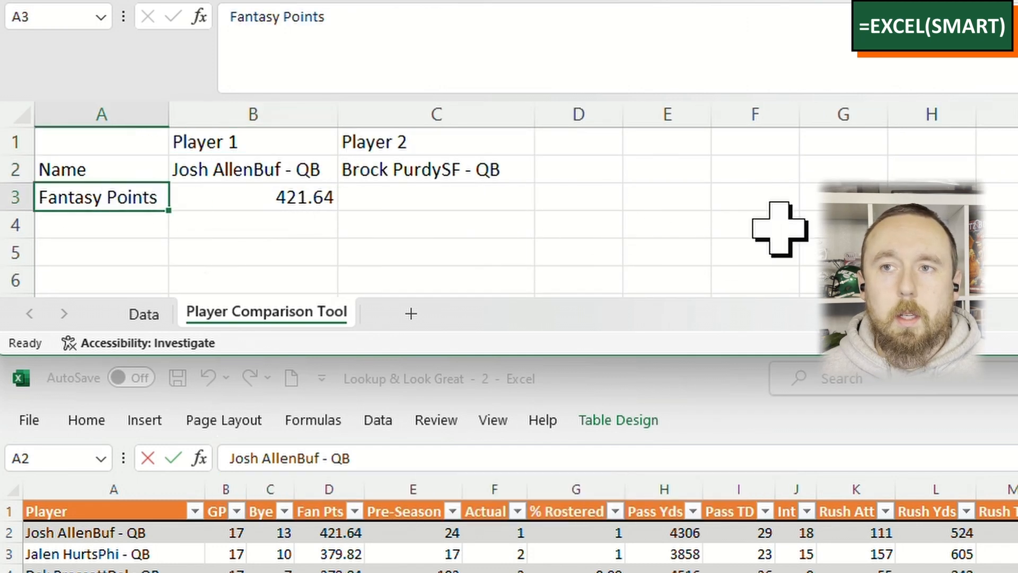
click(330, 200)
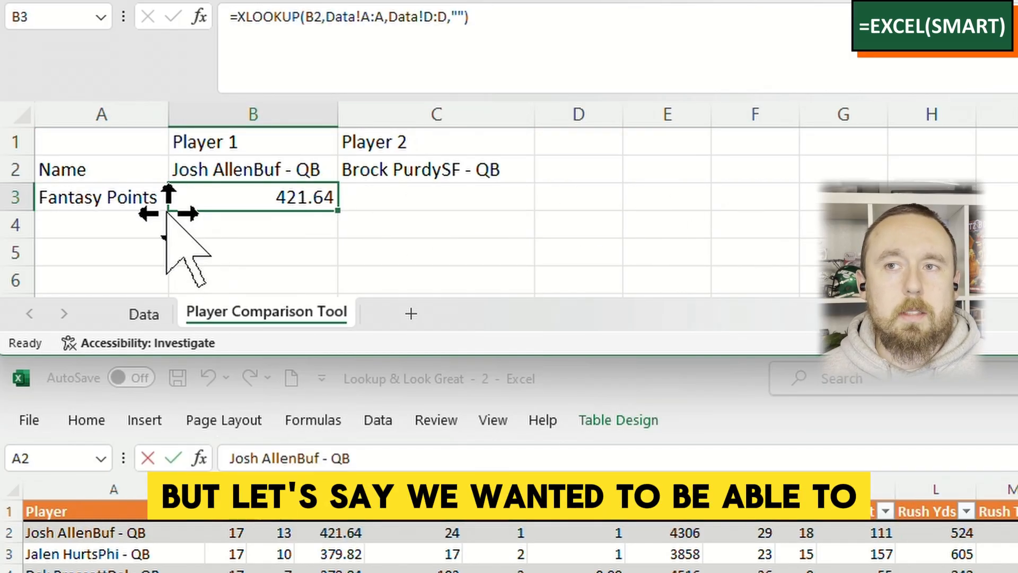
click(142, 199)
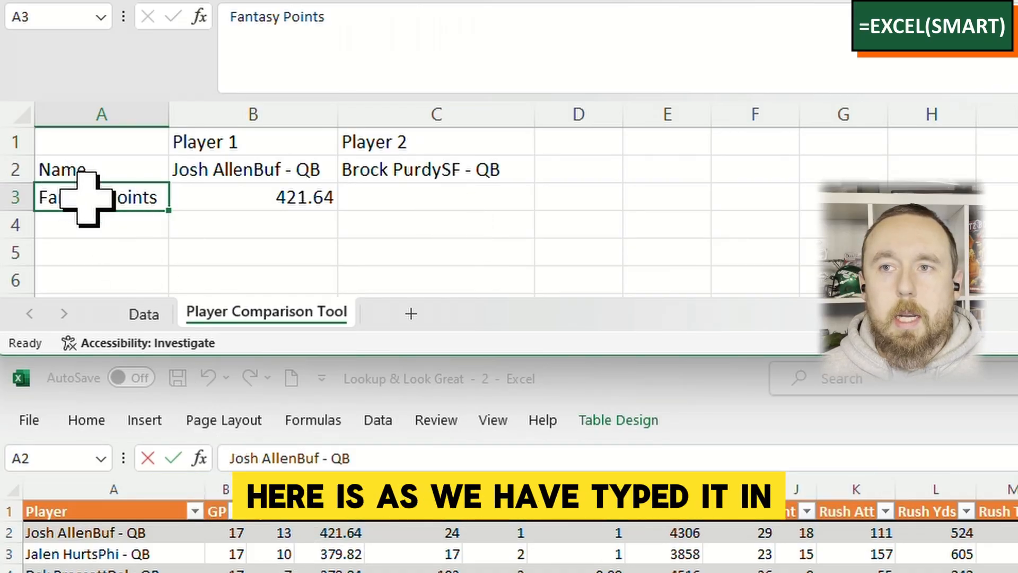
click(317, 529)
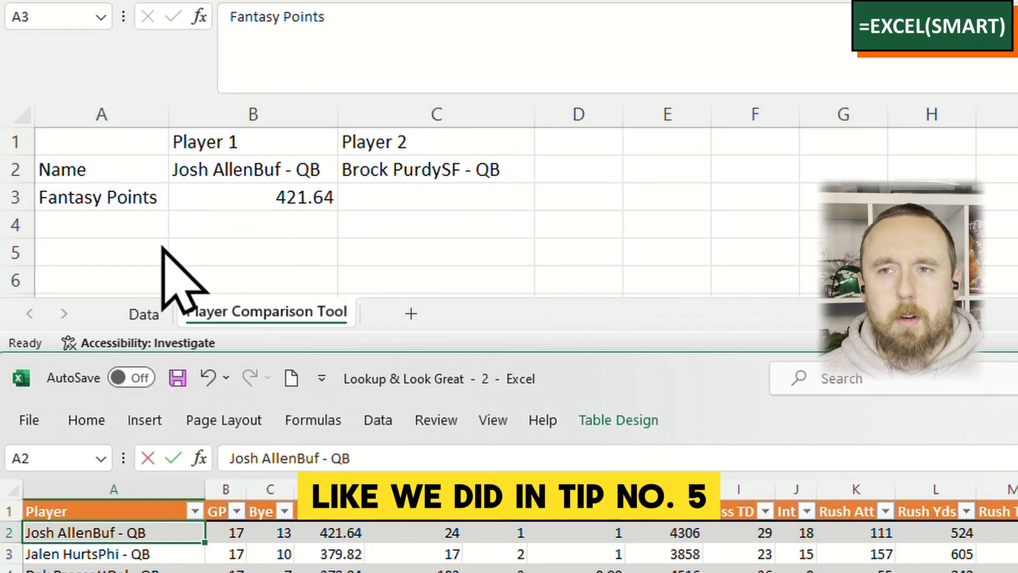
- Open the data validation settings for cell A3 and allow a List
click(146, 200)
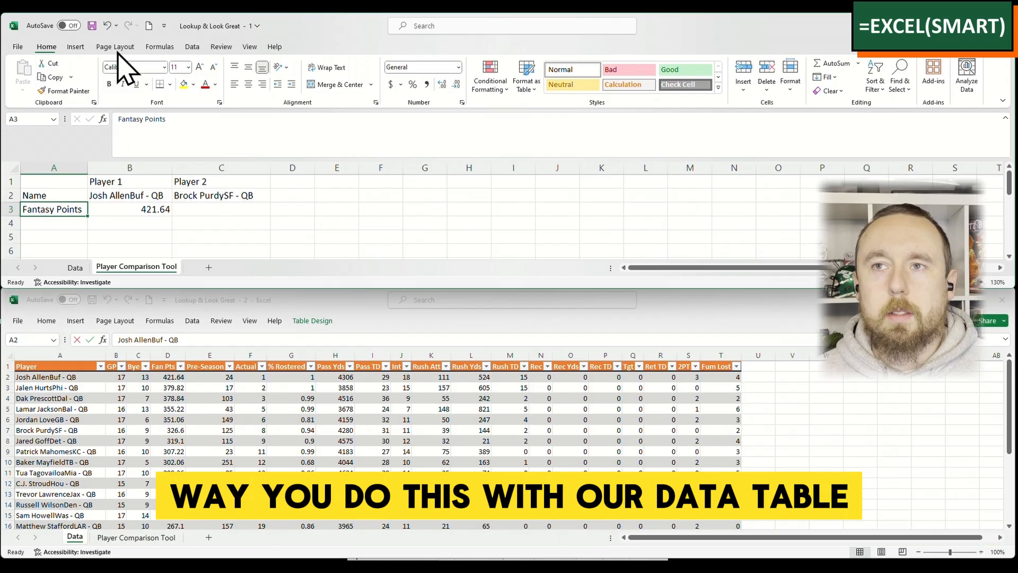
click(193, 47)
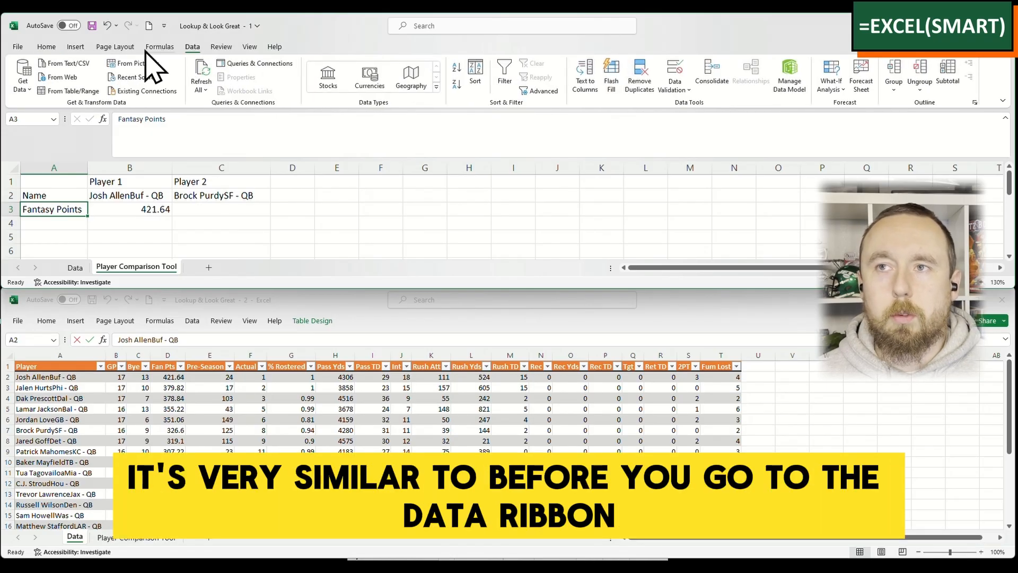
click(678, 87)
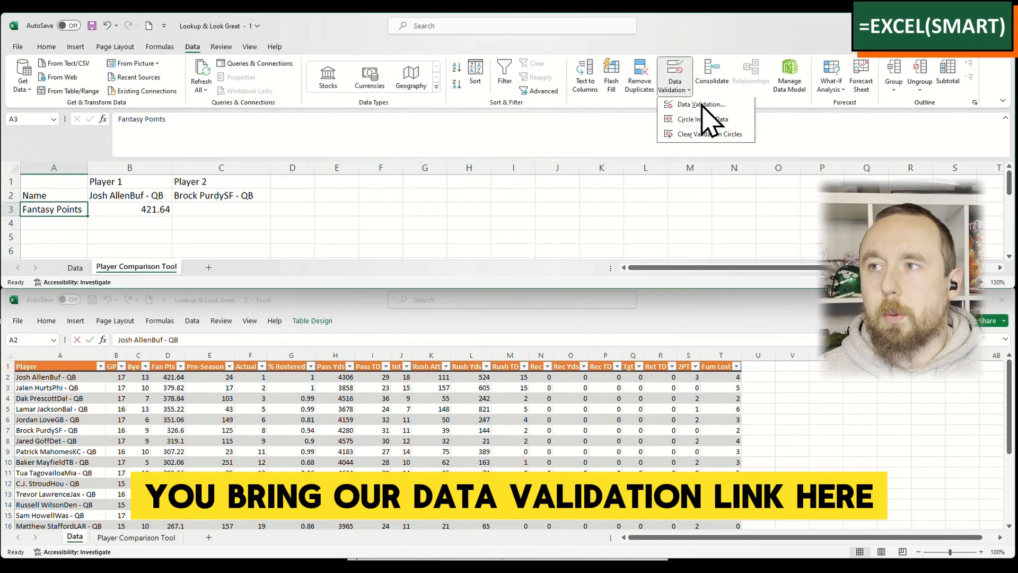
click(702, 105)
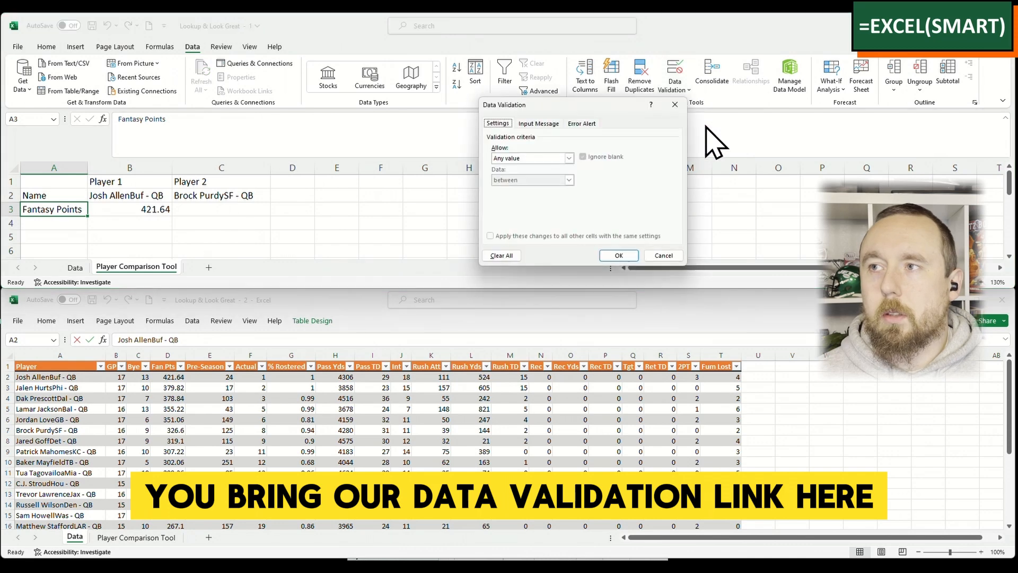
click(549, 157)
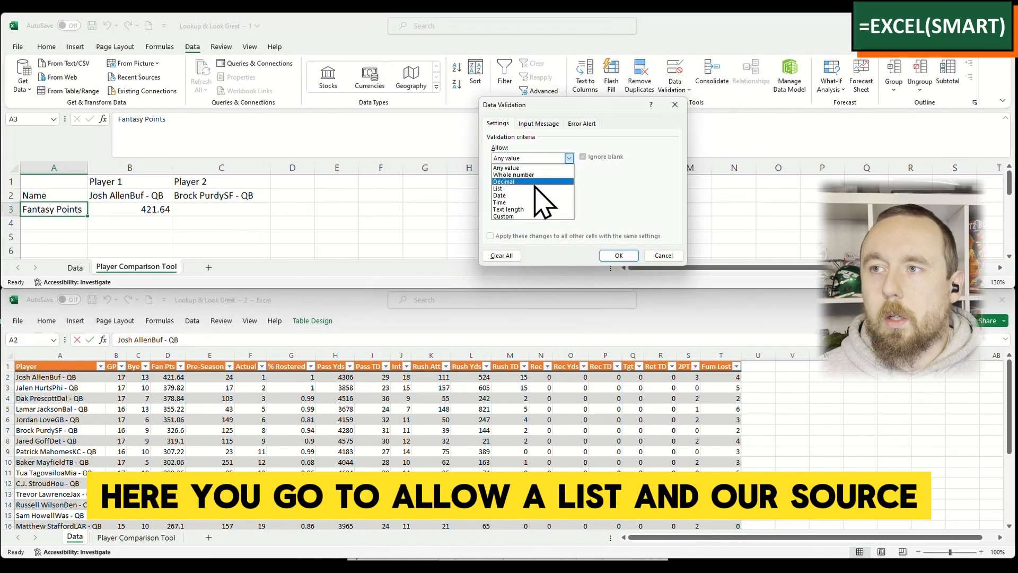
click(541, 188)
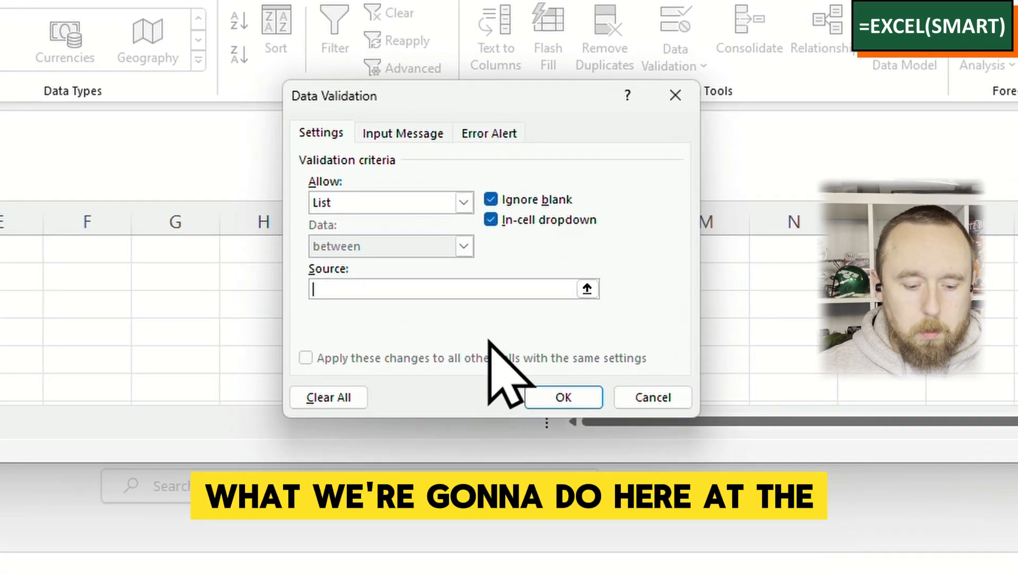
- Set the list source for cell A3 to =INDIRECT("Table2[#HEADERS]") and apply the validation
text(=)
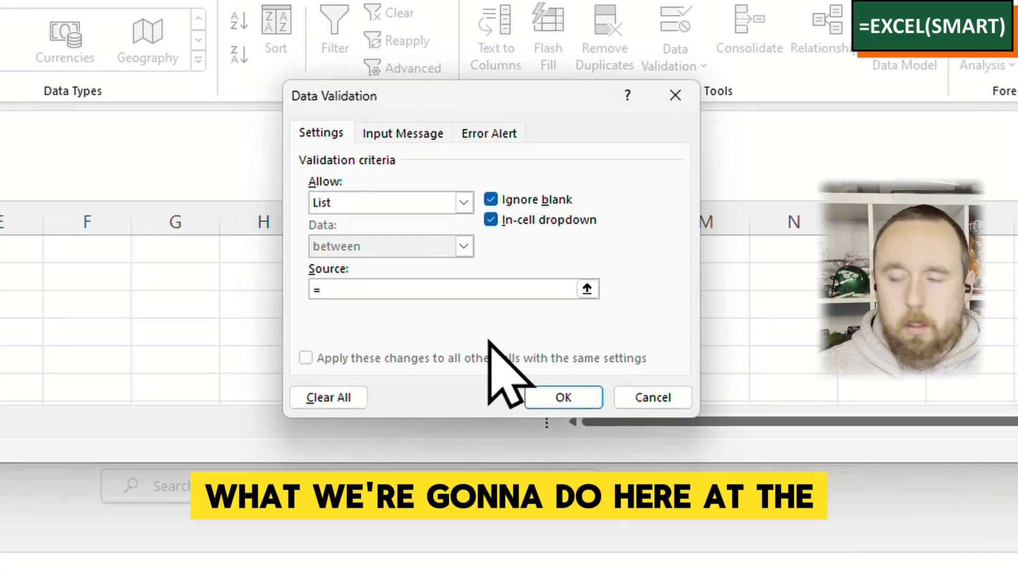
text(INDIRECT)
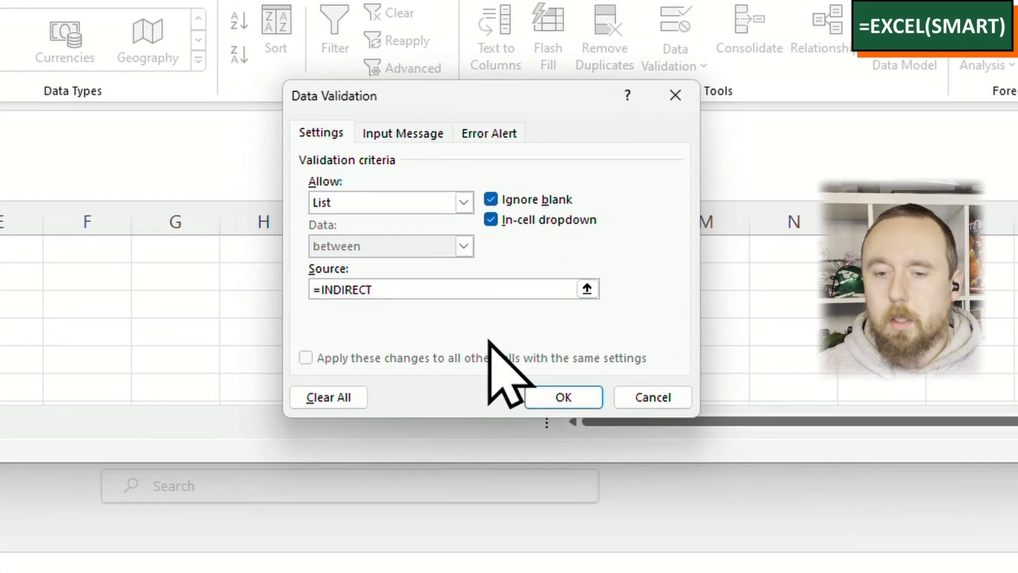
text((")
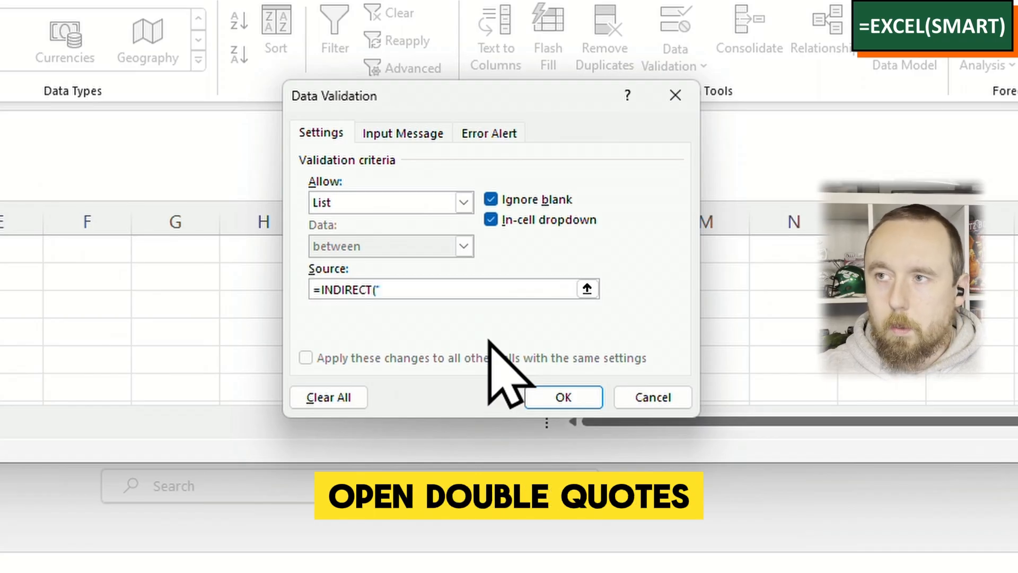
text(Table2)
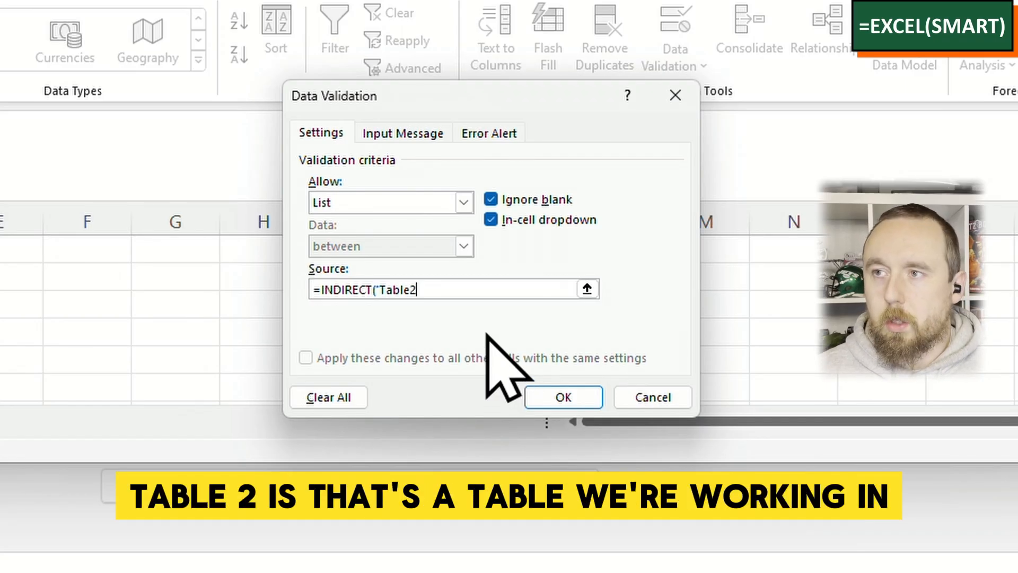
text([)
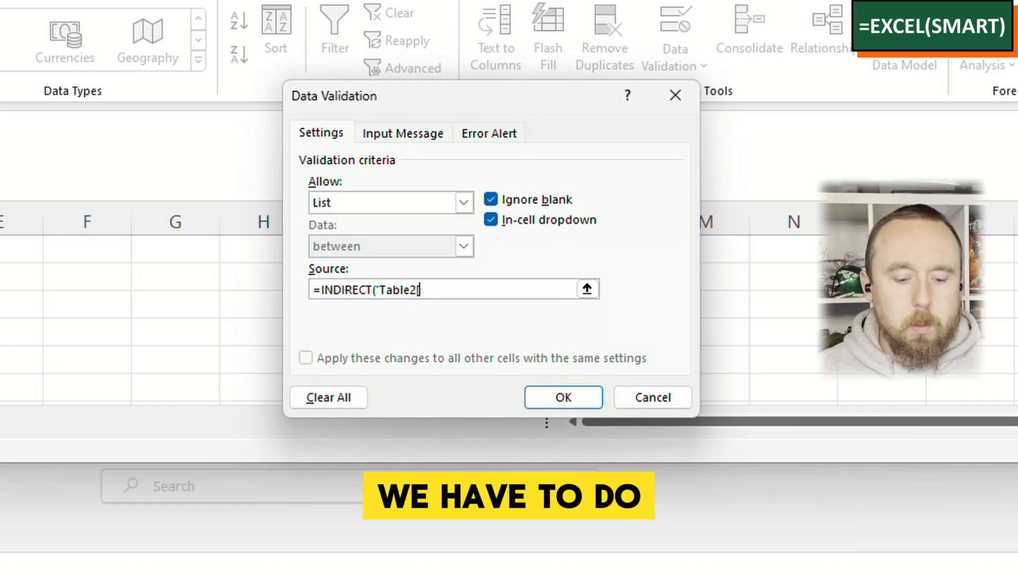
text(#HEADERS)
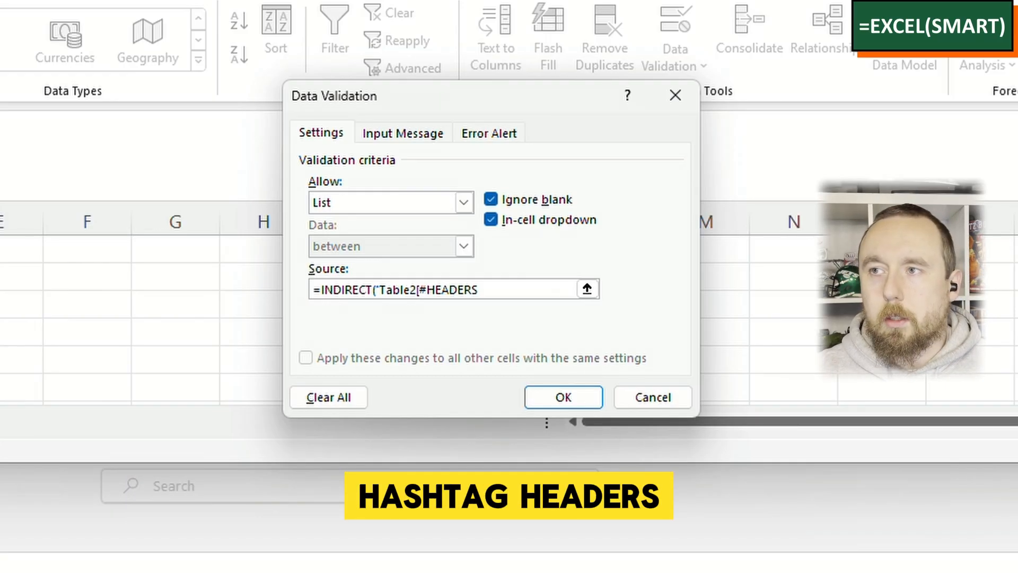
text(])
text())
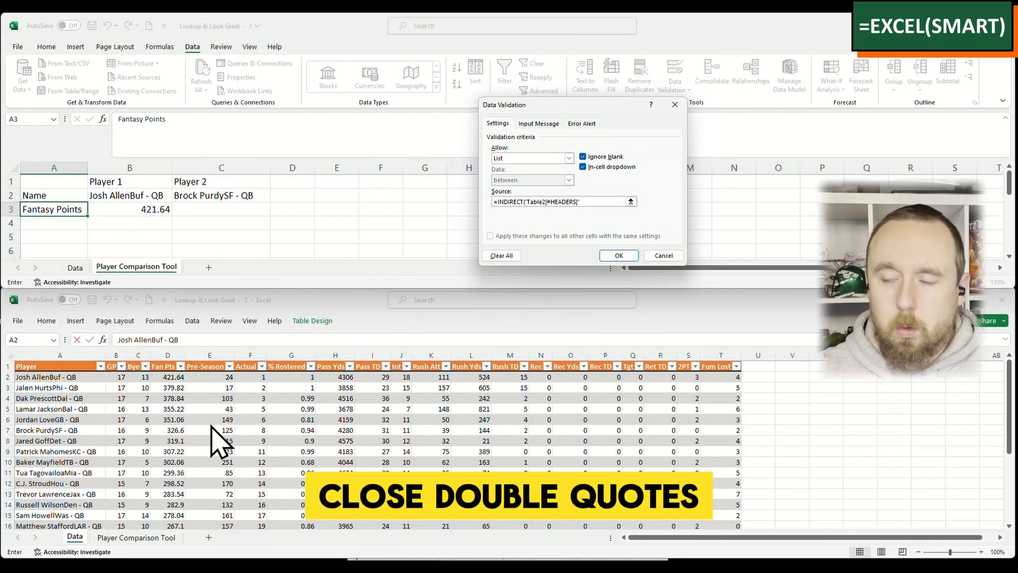
text())
key(Return)
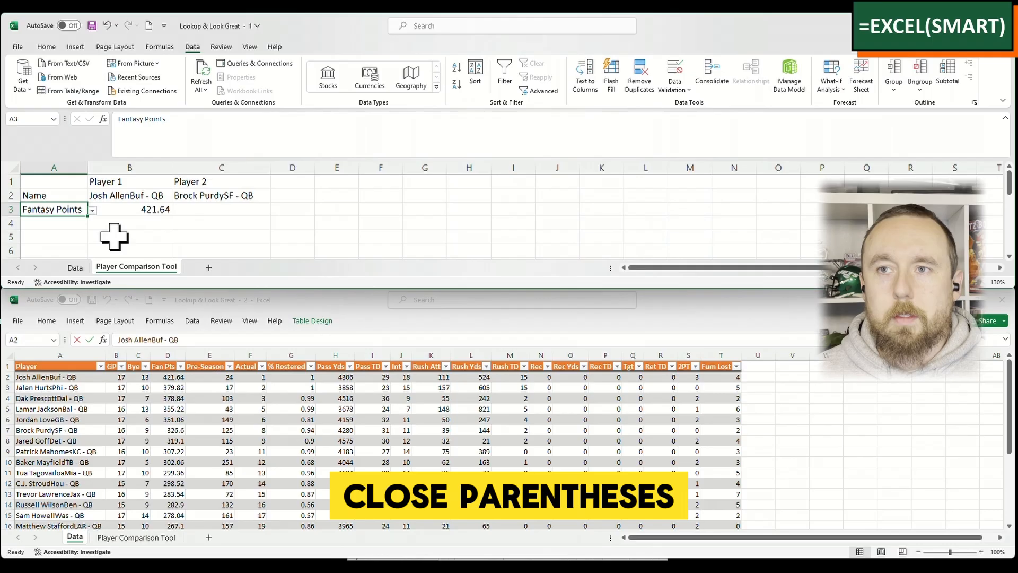
- Choose Fan Pts as the statistic in cell A3
click(92, 210)
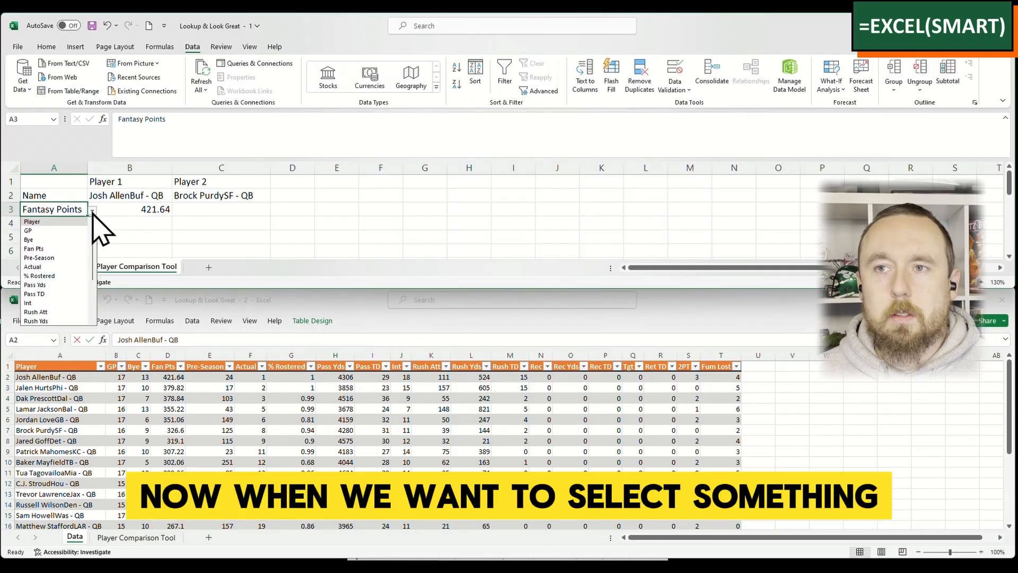
click(56, 248)
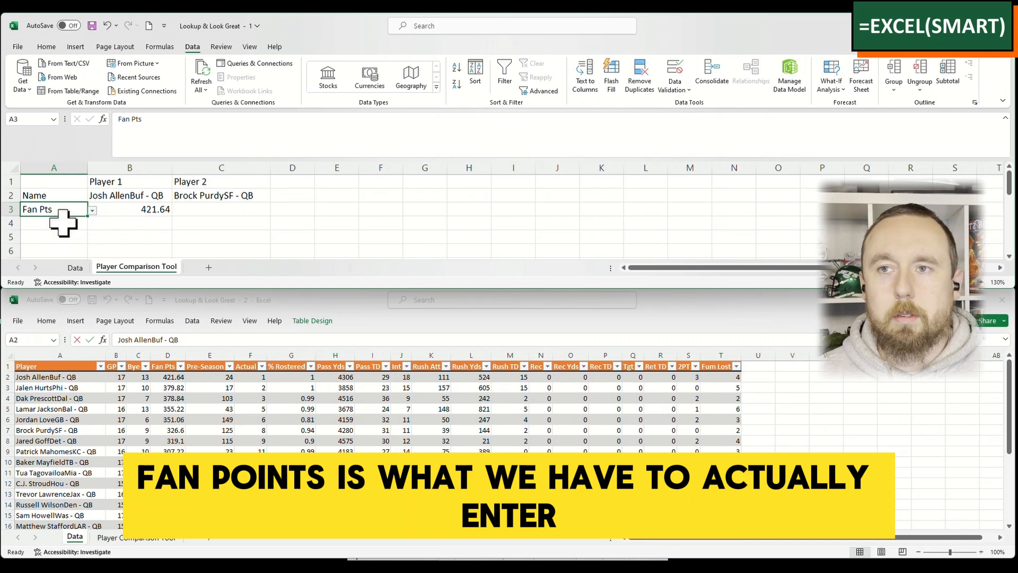
- Start replacing the formula in cell B3 with an INDEX function that uses Table2 as its array
click(131, 210)
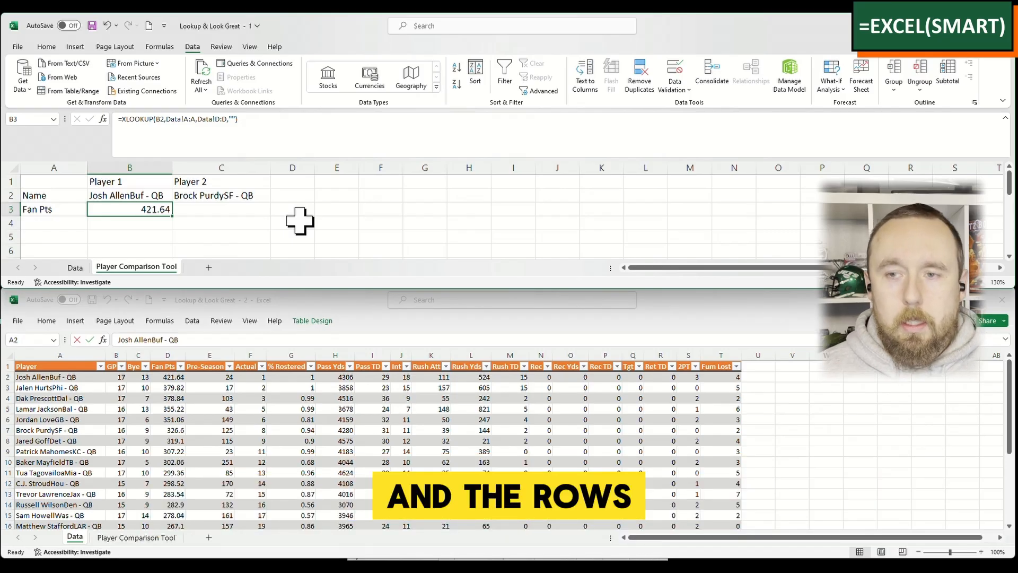
text(=index)
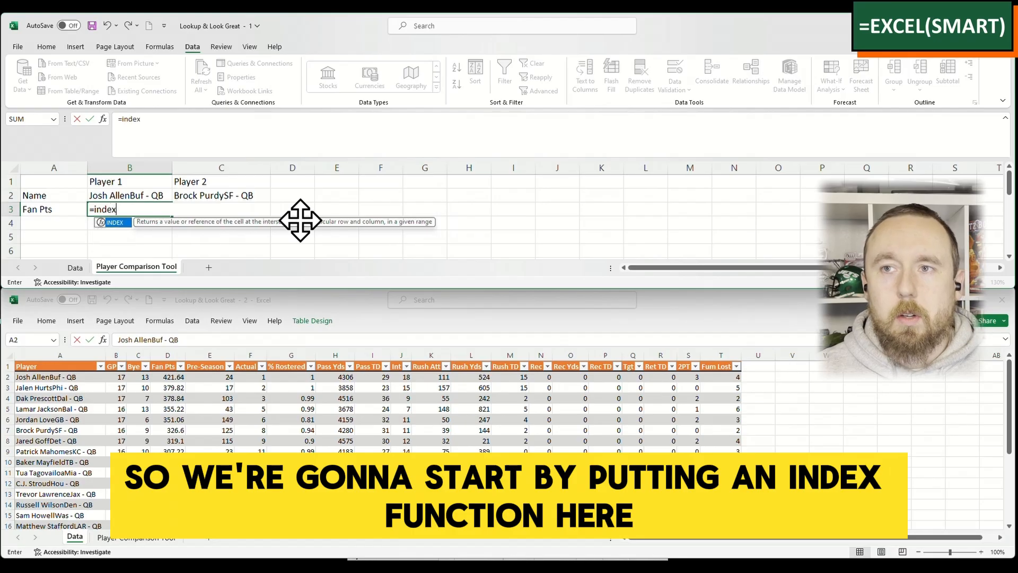
text(()
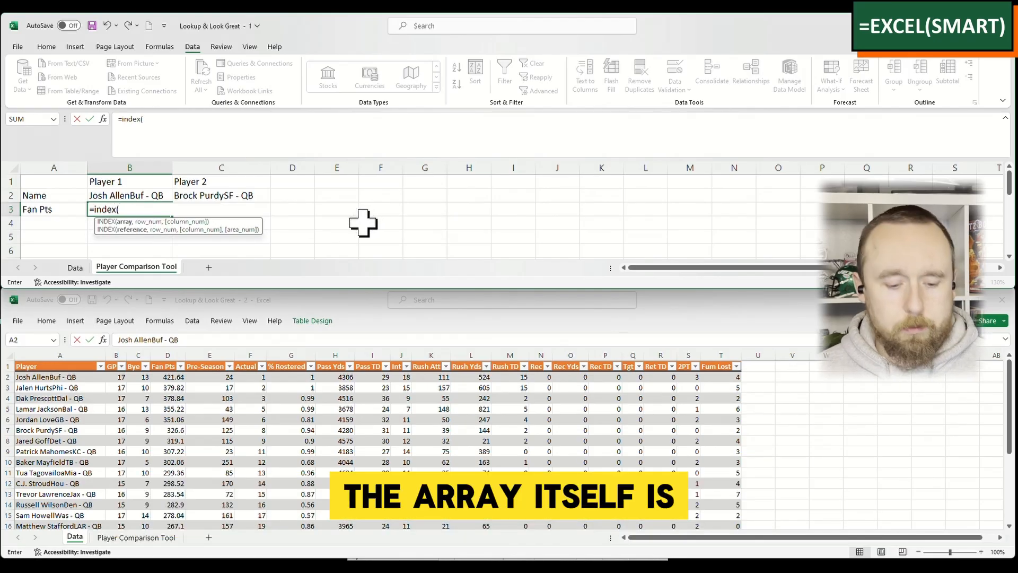
text(Table)
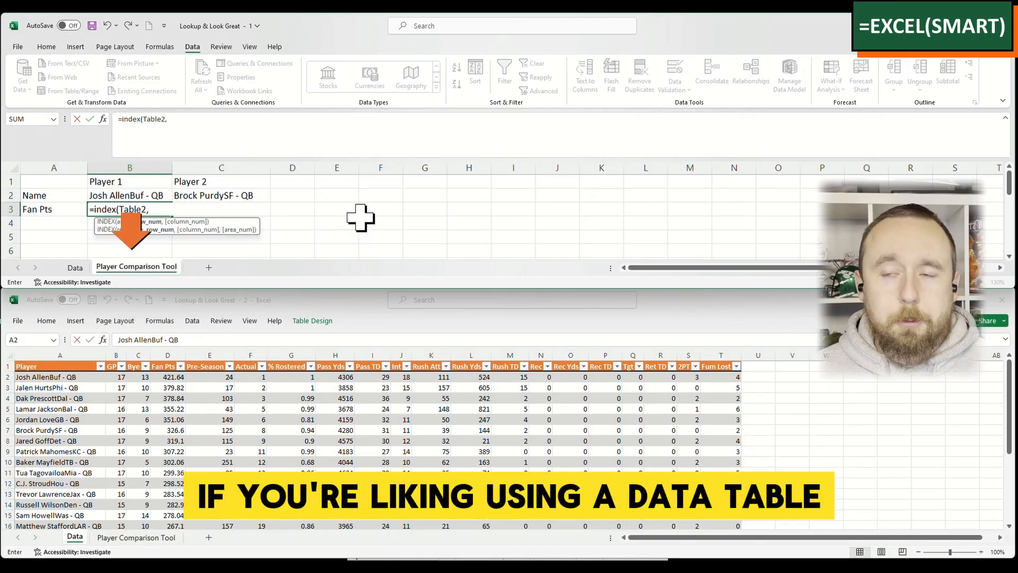
text(2,)
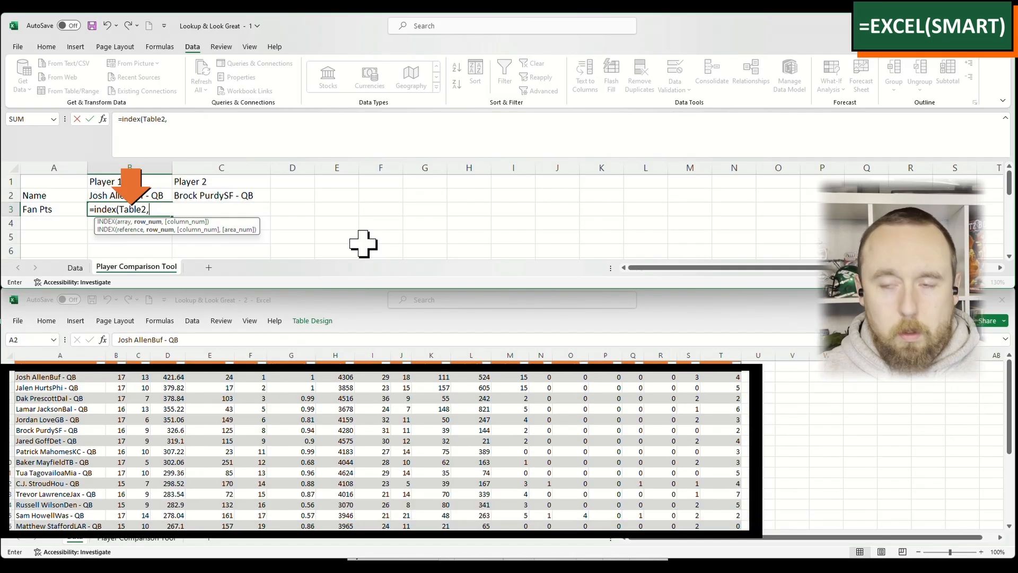
- Add a nested XMATCH as the INDEX row number, looking up B2 in the Data sheet's Table2[Player] column
text(xmatch()
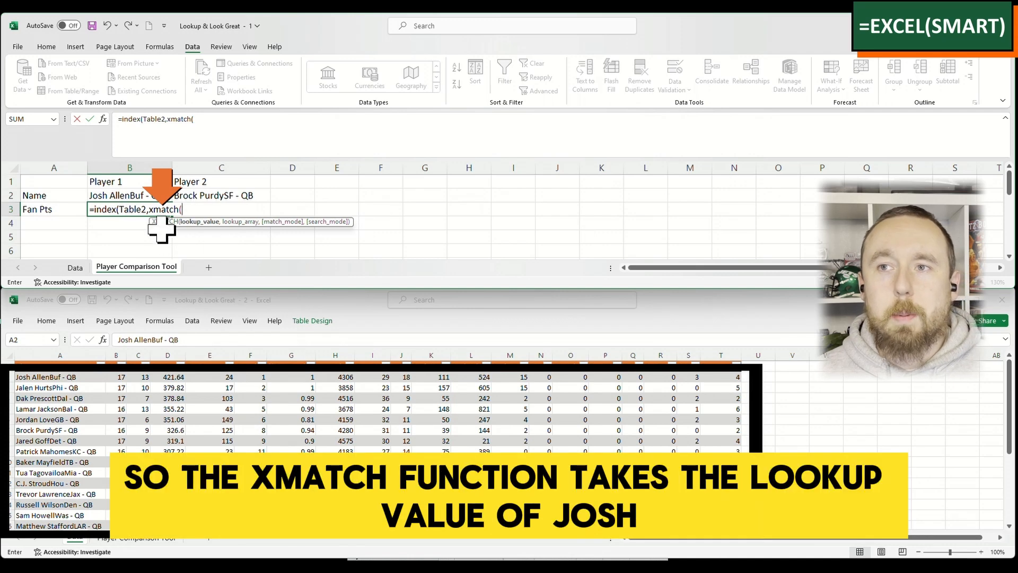
click(140, 196)
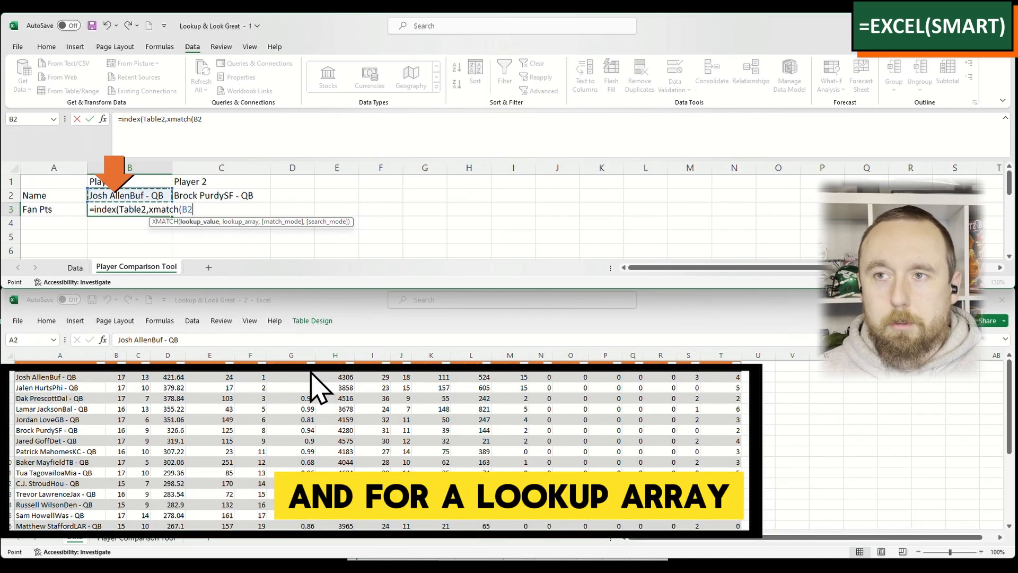
text(,)
click(114, 386)
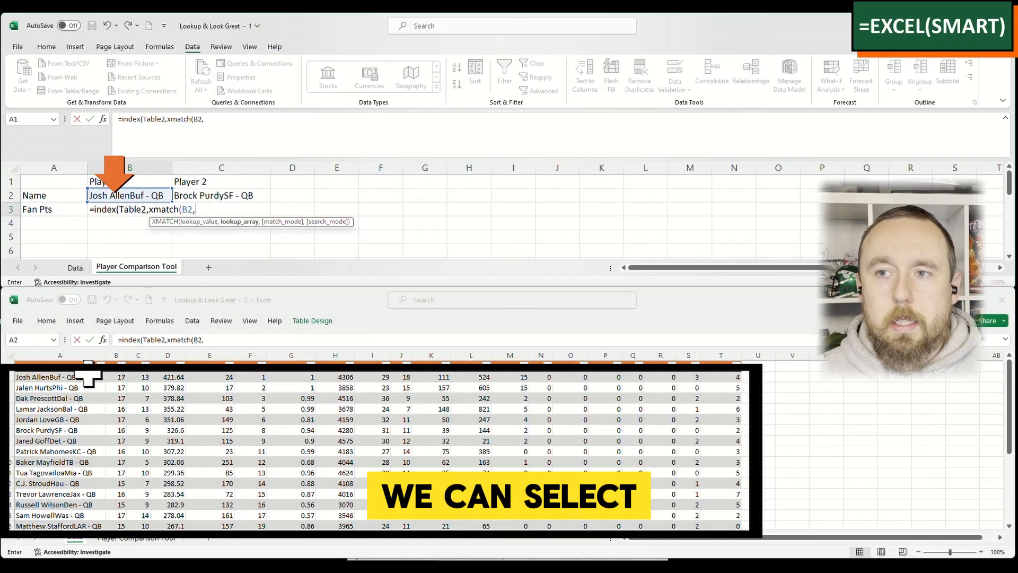
click(88, 377)
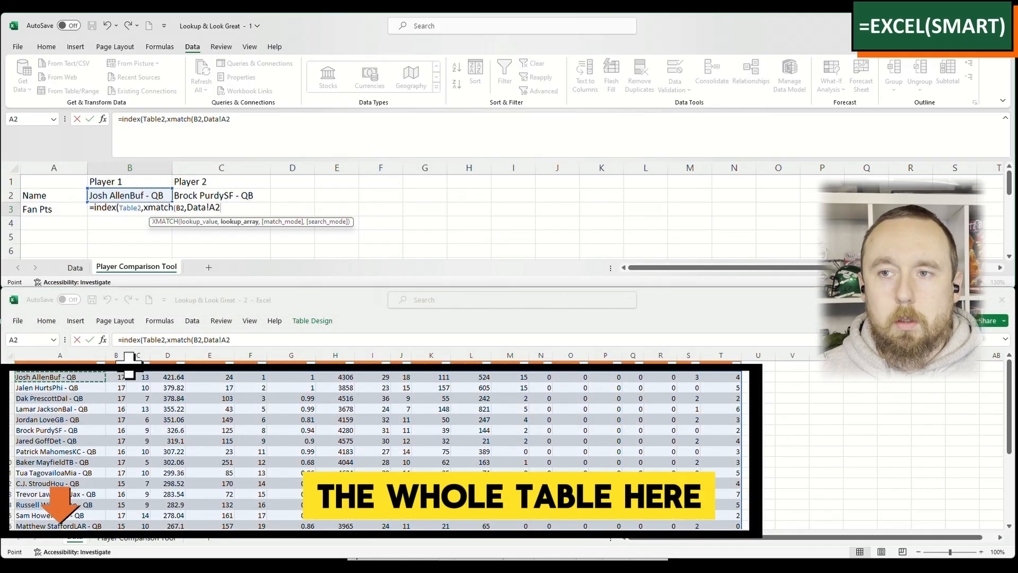
key(ctrl+shift+Down)
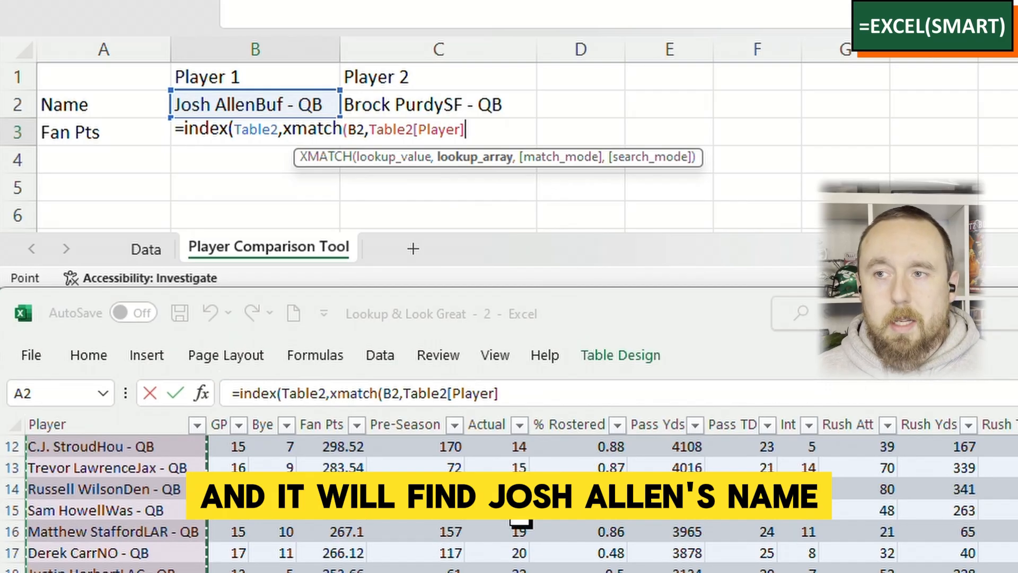
scroll(522, 512, up, 4)
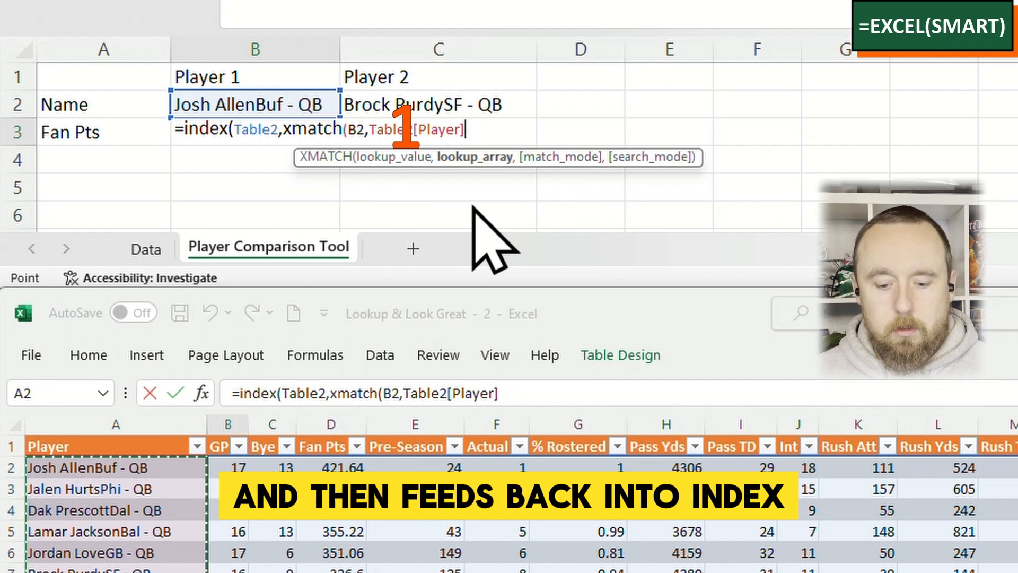
text())
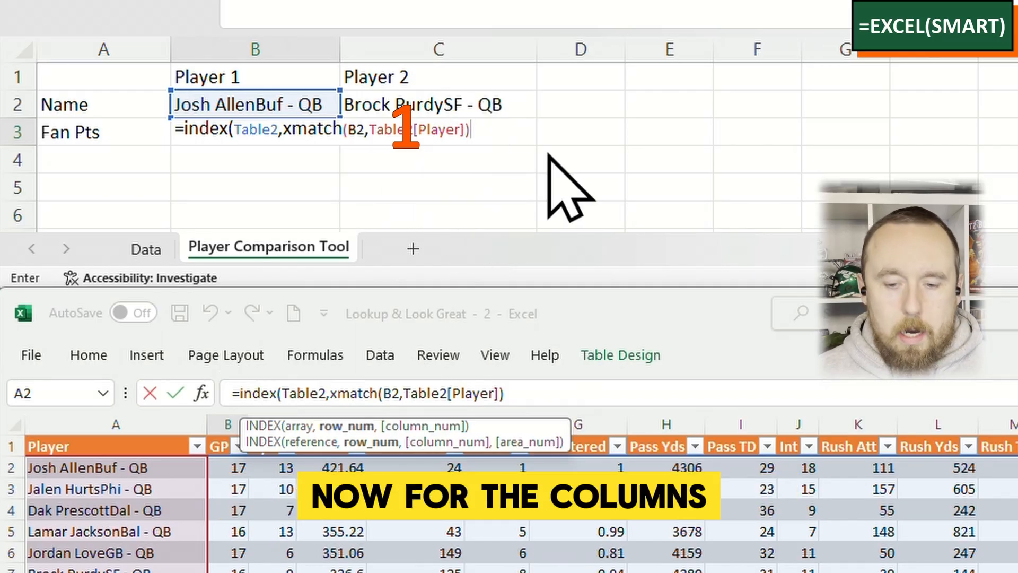
text(,xmatch()
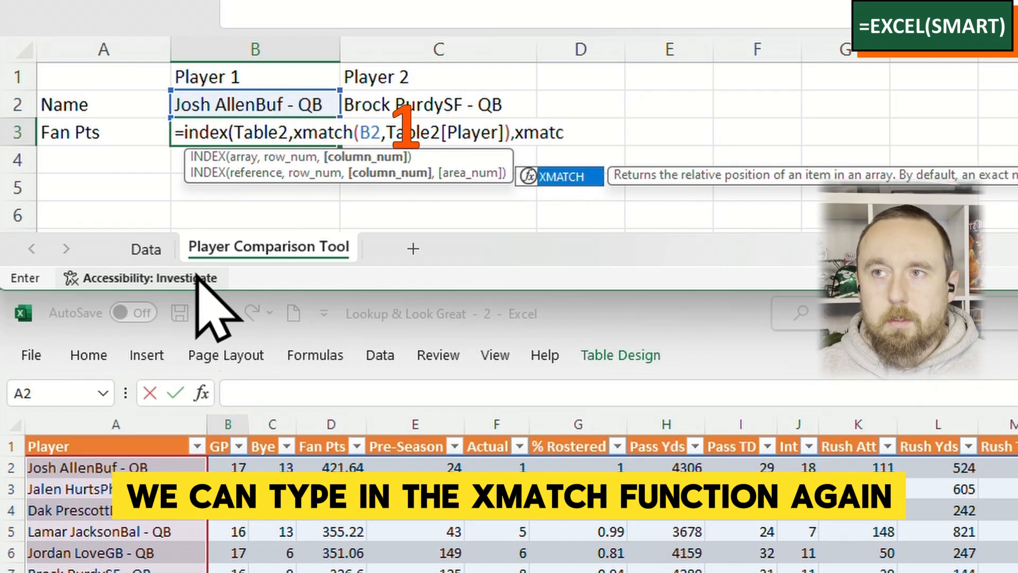
- Add XMATCH(A3,Table2[#Headers]) as the INDEX column number and enter the completed formula in cell B3
click(143, 132)
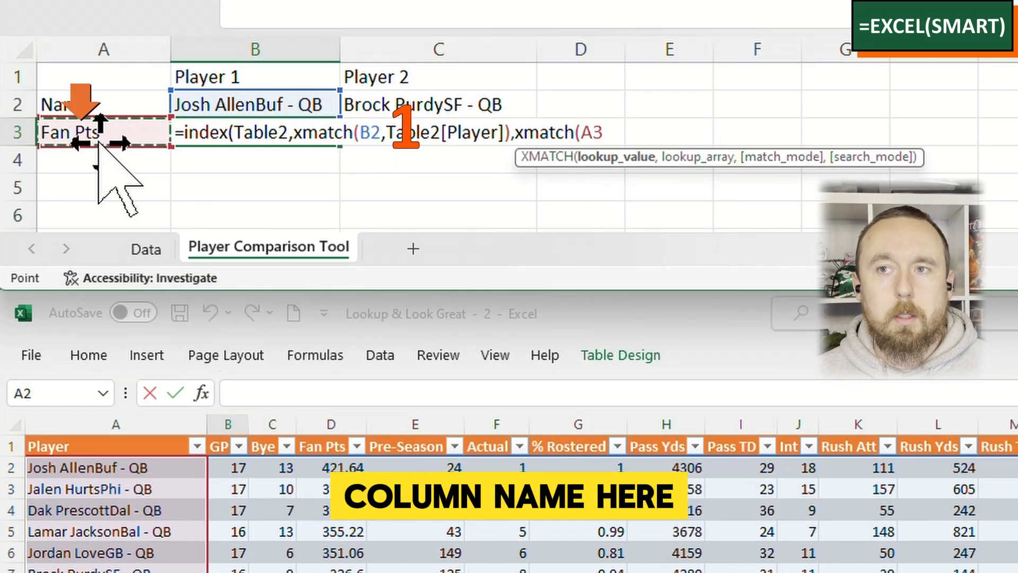
text(,)
click(130, 447)
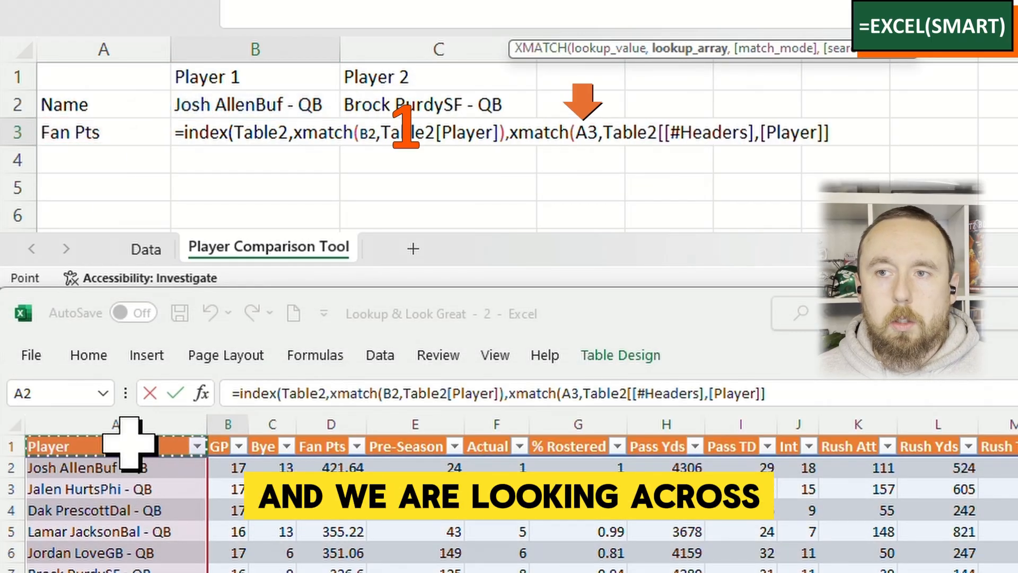
key(ctrl+shift+Right)
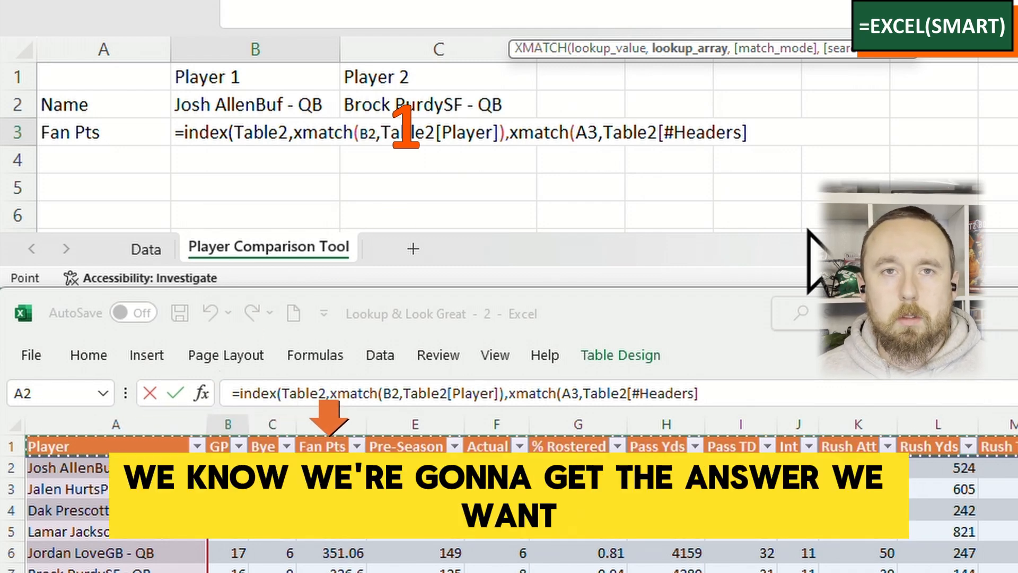
text())
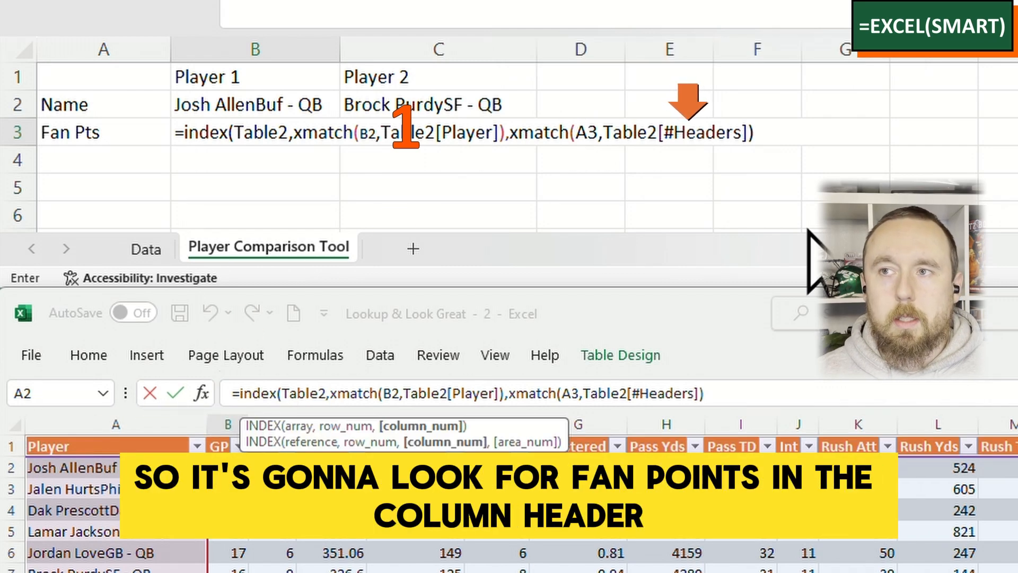
drag(496, 421, 595, 315)
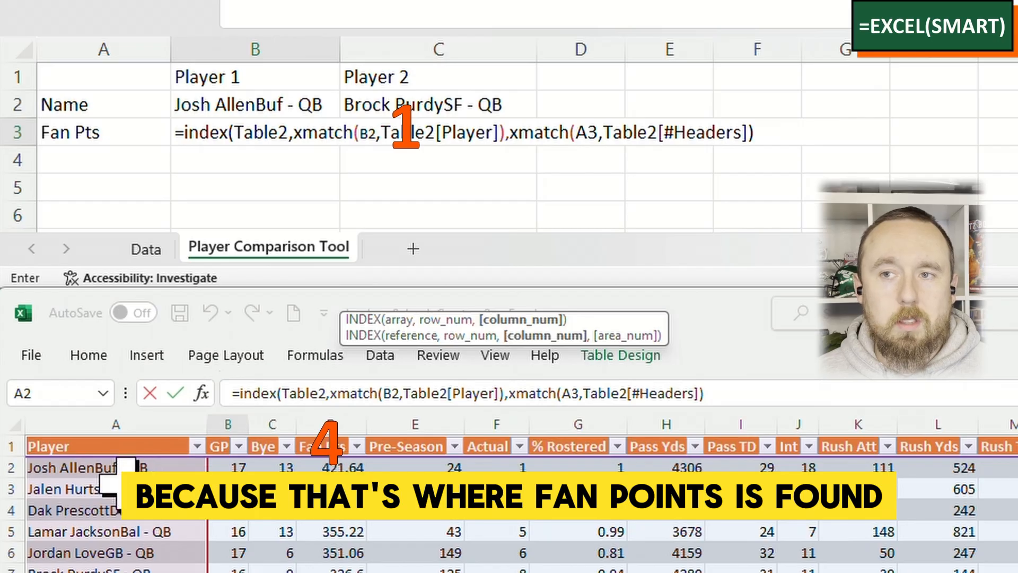
text())
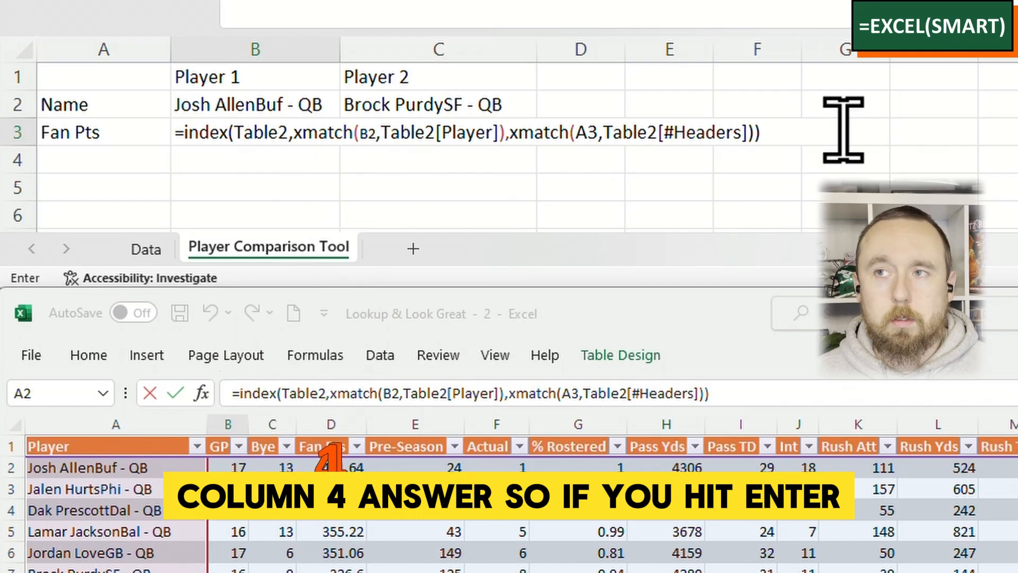
key(Return)
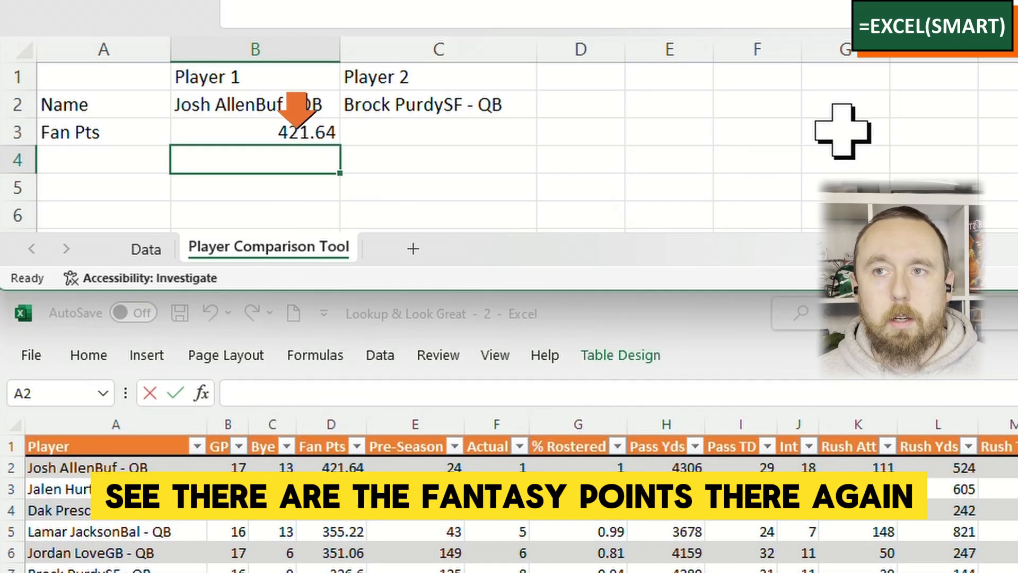
key(Up)
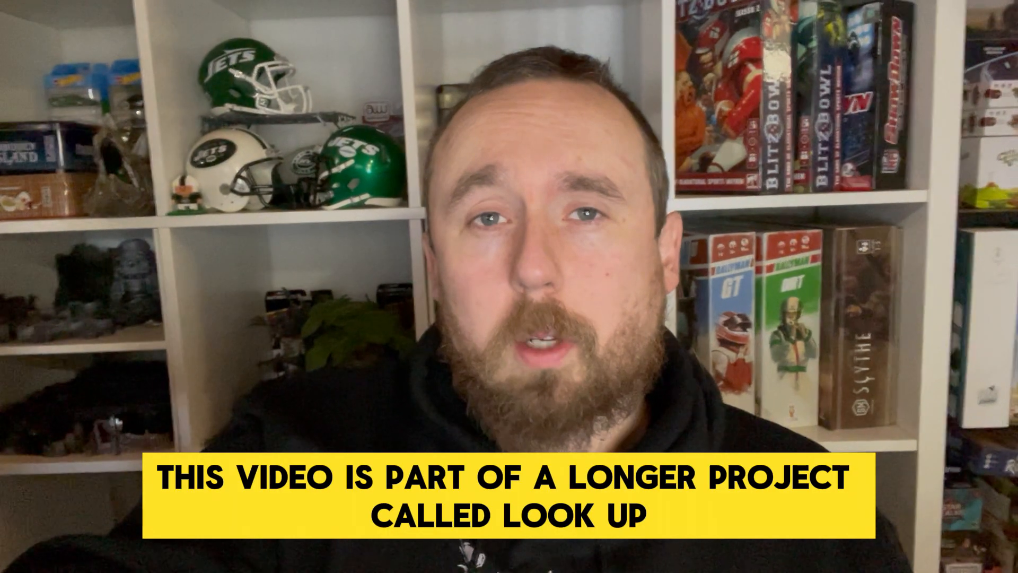